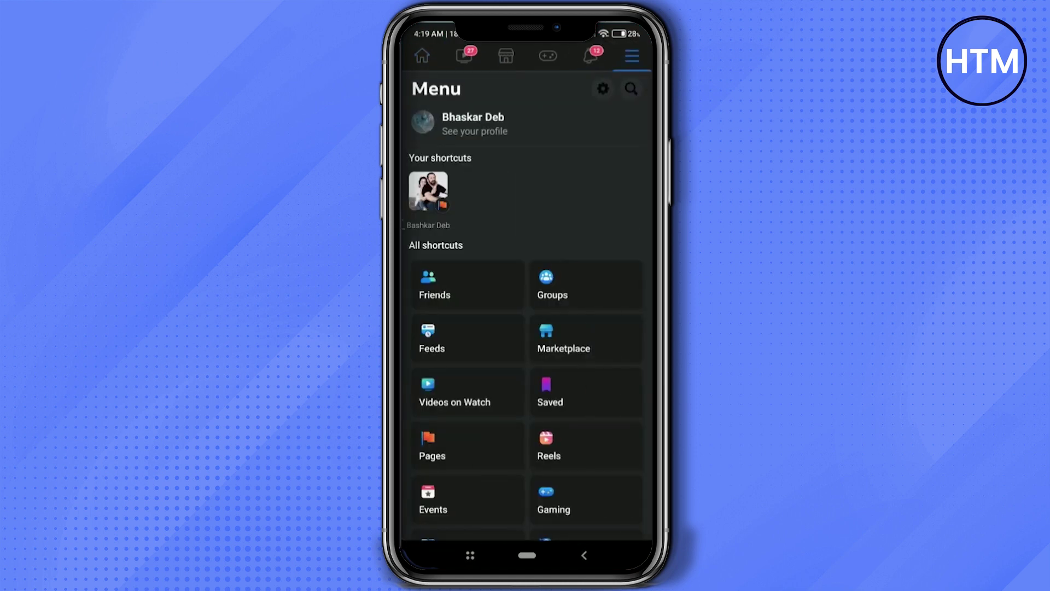
{"action": "scroll", "coordinate": [527, 329], "scroll_direction": "down", "scroll_amount": 5}
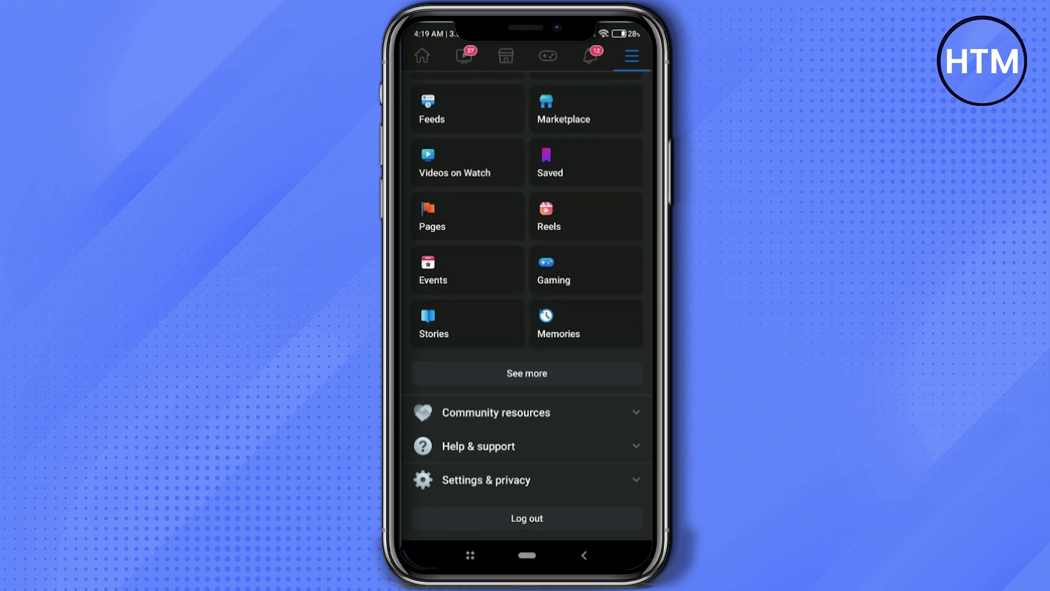
Expand the Settings & privacy section of the Facebook menu
{"action": "left_click", "coordinate": [486, 480]}
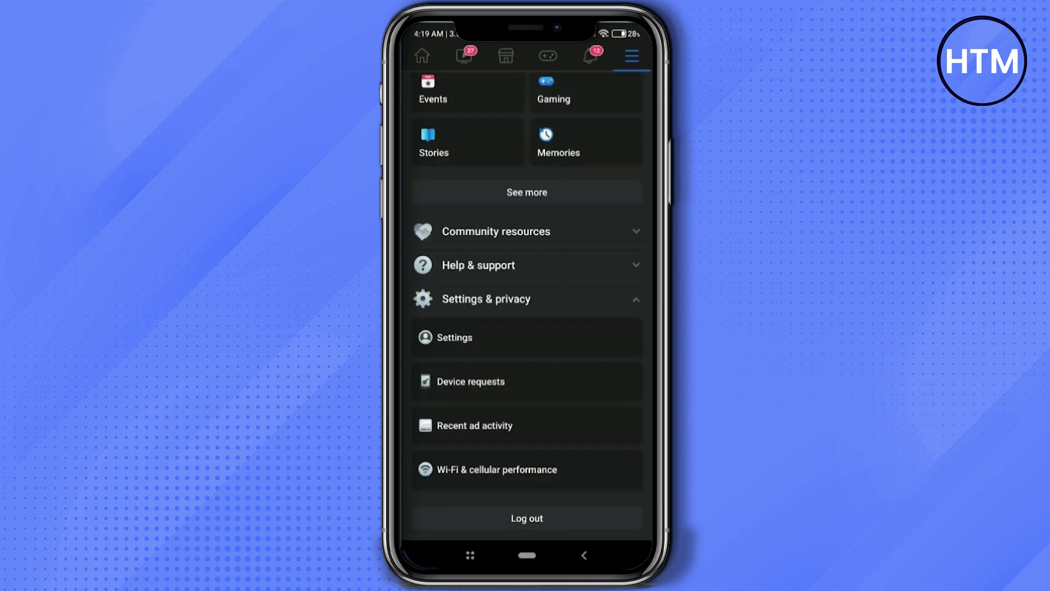
Go into Settings and reach the Privacy Checkup topics
{"action": "left_click", "coordinate": [454, 338]}
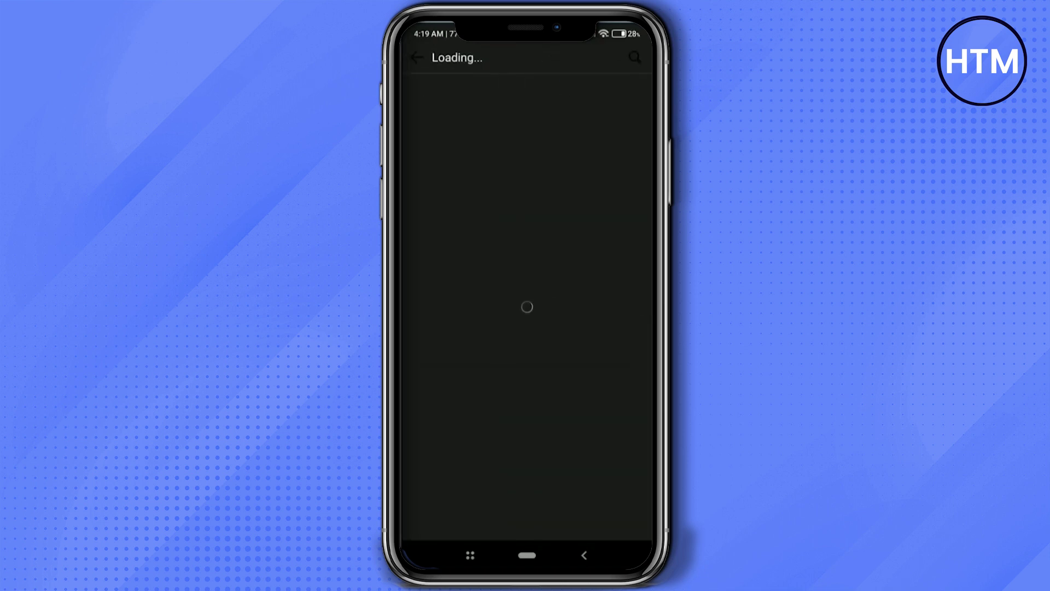
{"action": "scroll", "coordinate": [526, 328], "scroll_direction": "down", "scroll_amount": 2}
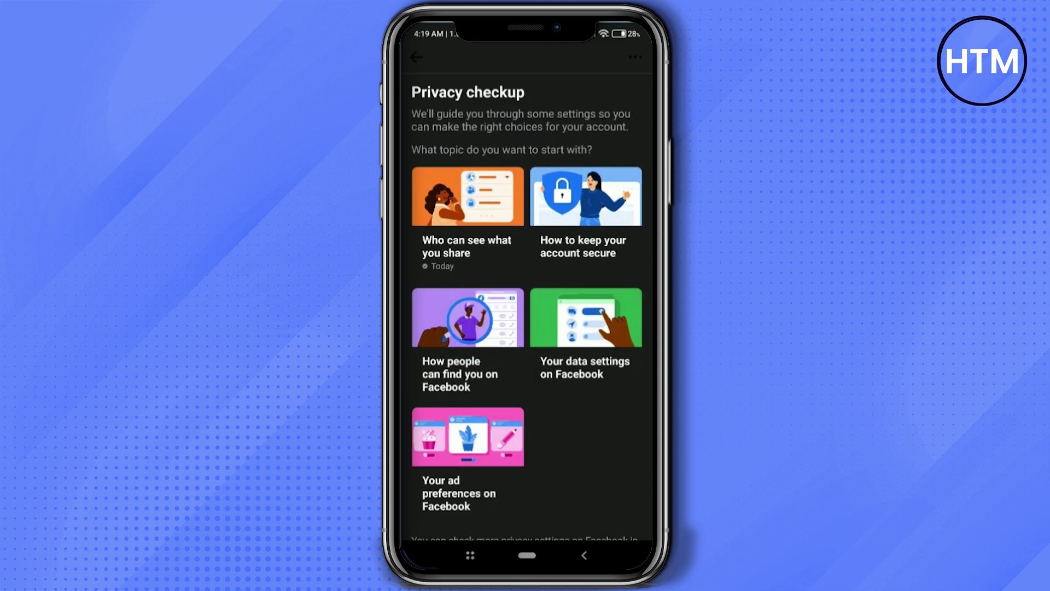
Start the 'Who can see what you share' topic and begin the Profile Information review
{"action": "left_click", "coordinate": [467, 218]}
{"action": "left_click", "coordinate": [526, 517]}
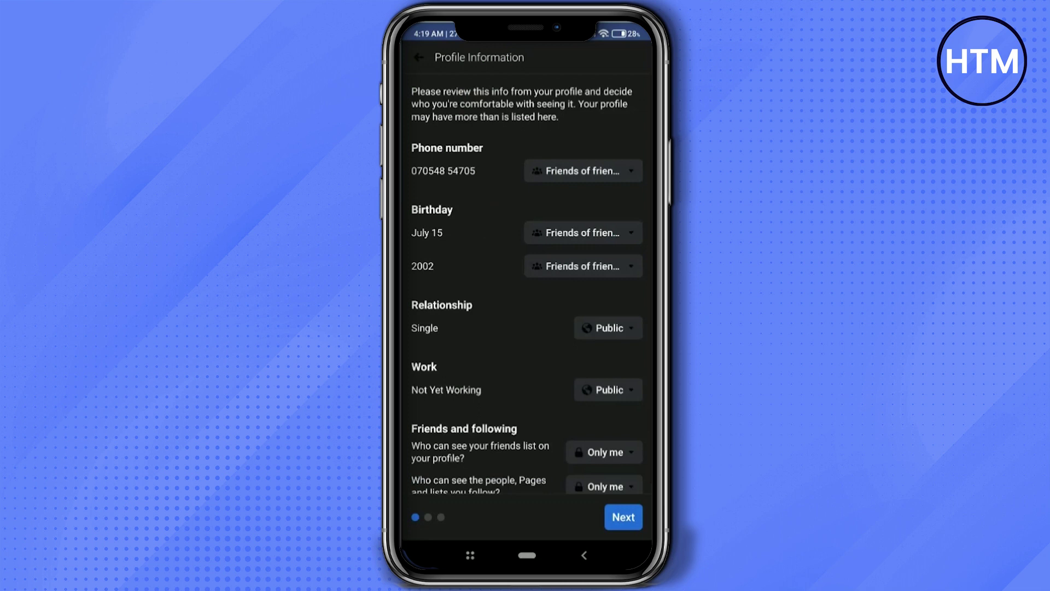
{"action": "scroll", "coordinate": [527, 262], "scroll_direction": "down", "scroll_amount": 1}
Set phone number, birthday, birth year 2002, relationship and work info to Only me, then continue
{"action": "left_click", "coordinate": [583, 160]}
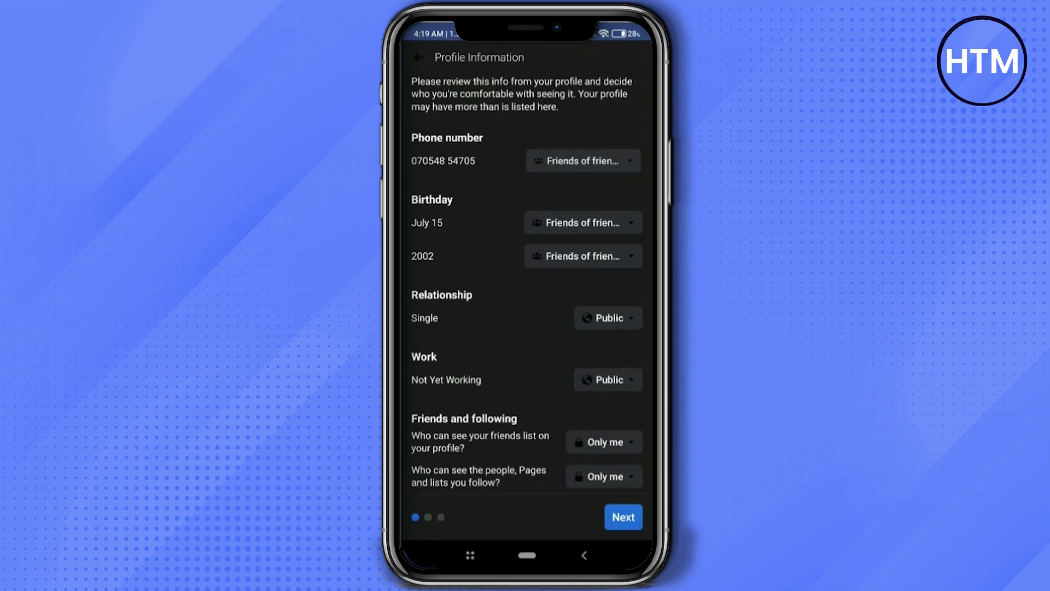
{"action": "left_click", "coordinate": [453, 509]}
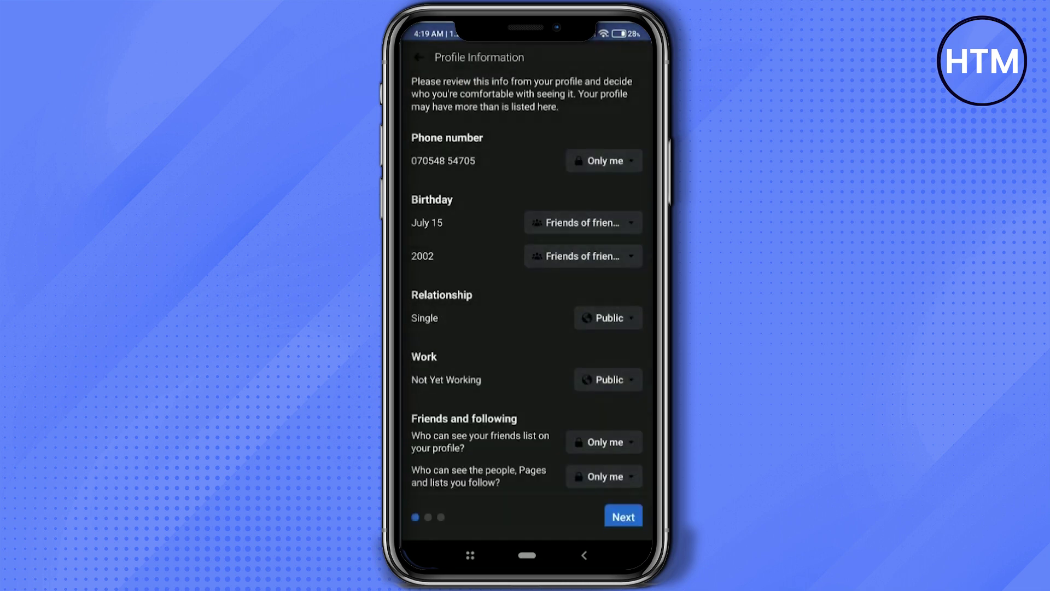
{"action": "left_click", "coordinate": [584, 222]}
{"action": "left_click", "coordinate": [452, 509]}
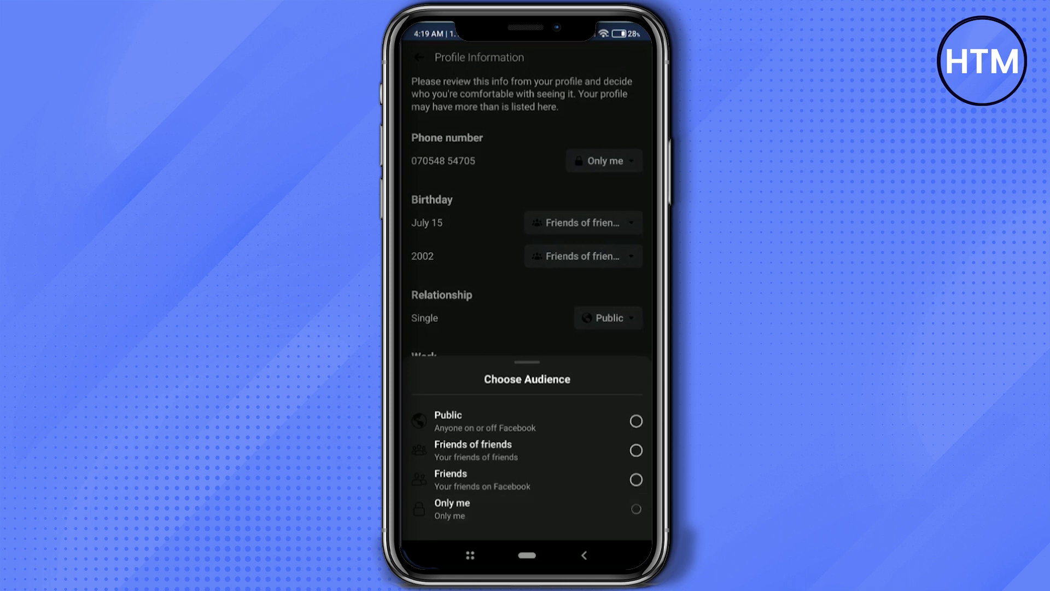
{"action": "left_click", "coordinate": [582, 354]}
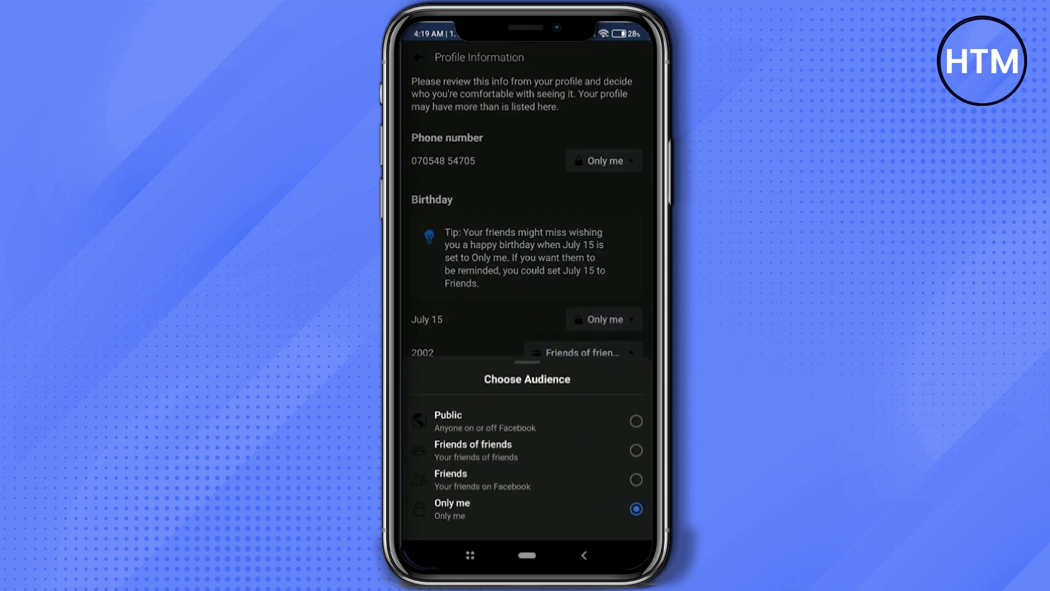
{"action": "left_click", "coordinate": [452, 510]}
{"action": "left_click", "coordinate": [608, 414]}
{"action": "left_click", "coordinate": [452, 508]}
{"action": "left_click", "coordinate": [609, 476]}
{"action": "left_click", "coordinate": [452, 509]}
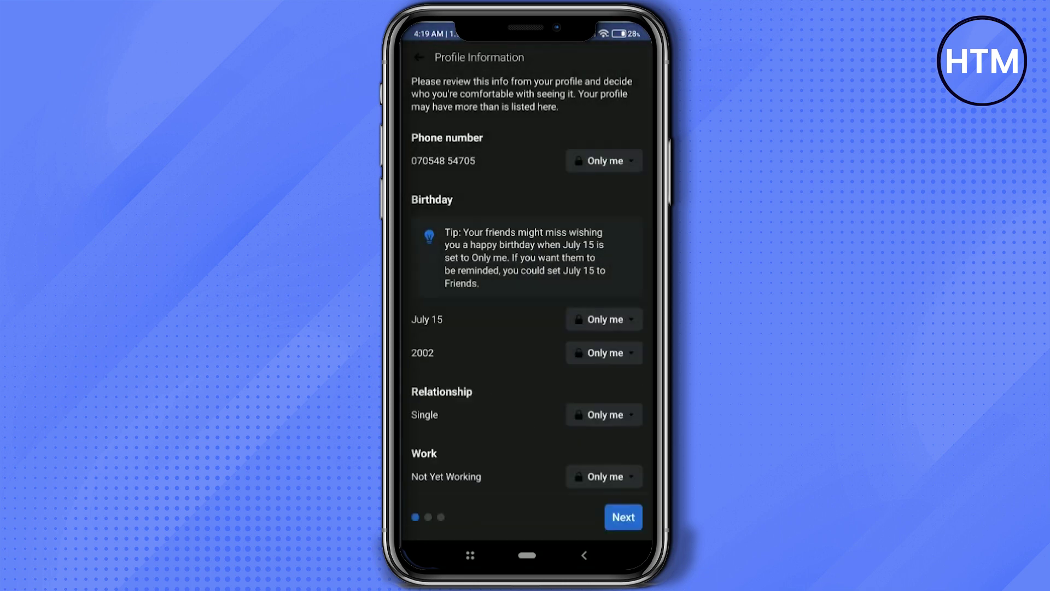
{"action": "scroll", "coordinate": [525, 328], "scroll_direction": "down", "scroll_amount": 2}
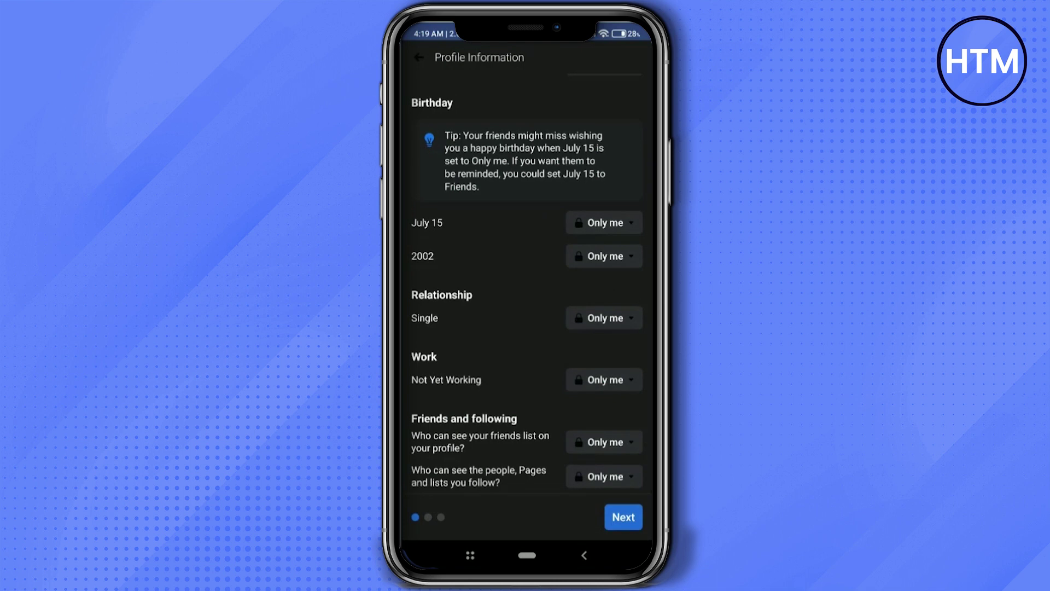
{"action": "left_click", "coordinate": [623, 517]}
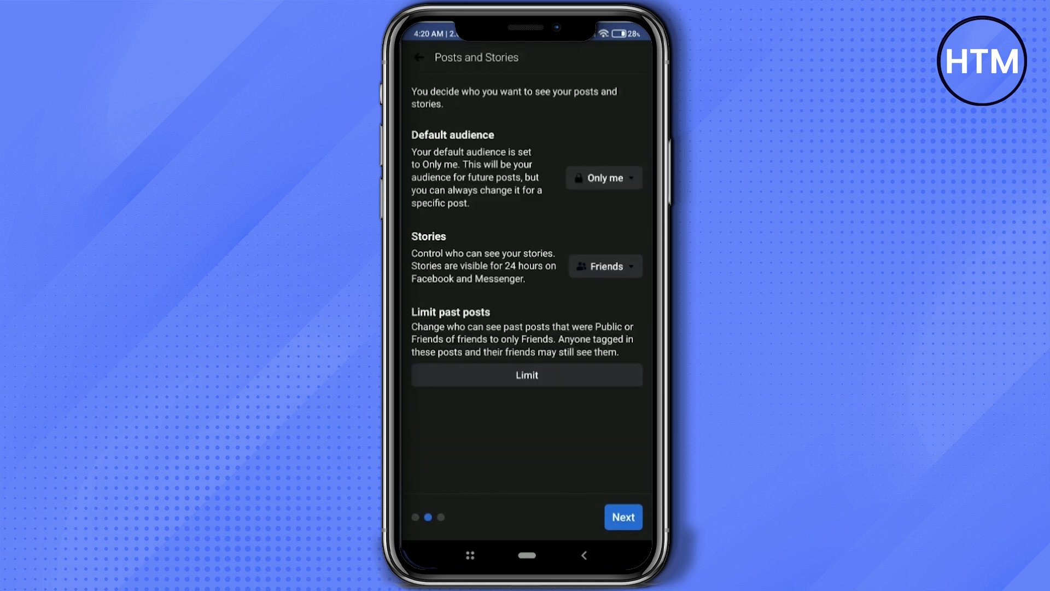
Check the Stories audience, leave it at Friends, and continue to Blocking
{"action": "left_click", "coordinate": [606, 266]}
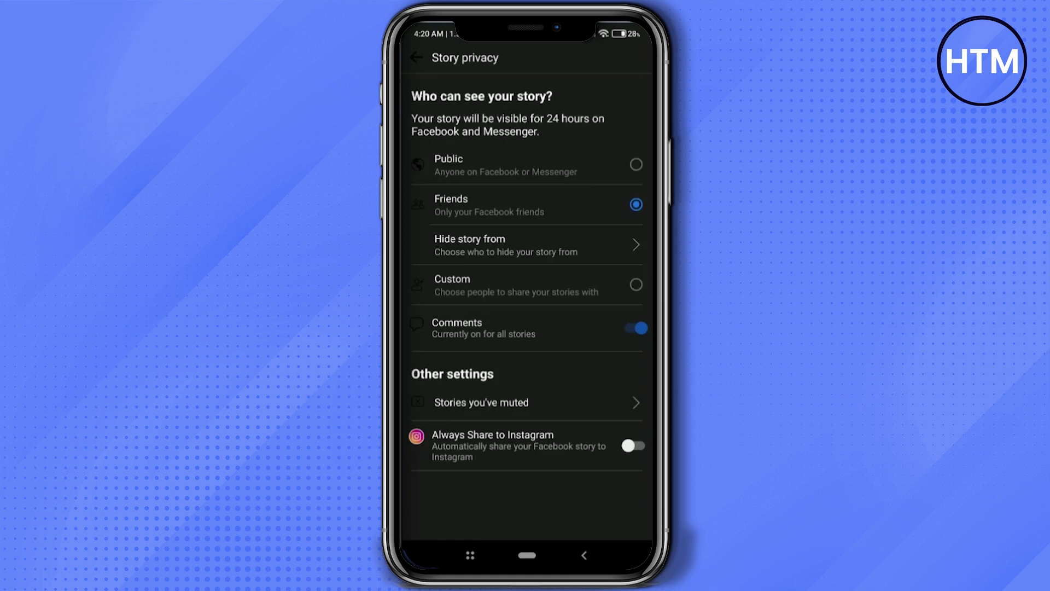
{"action": "left_click", "coordinate": [416, 57]}
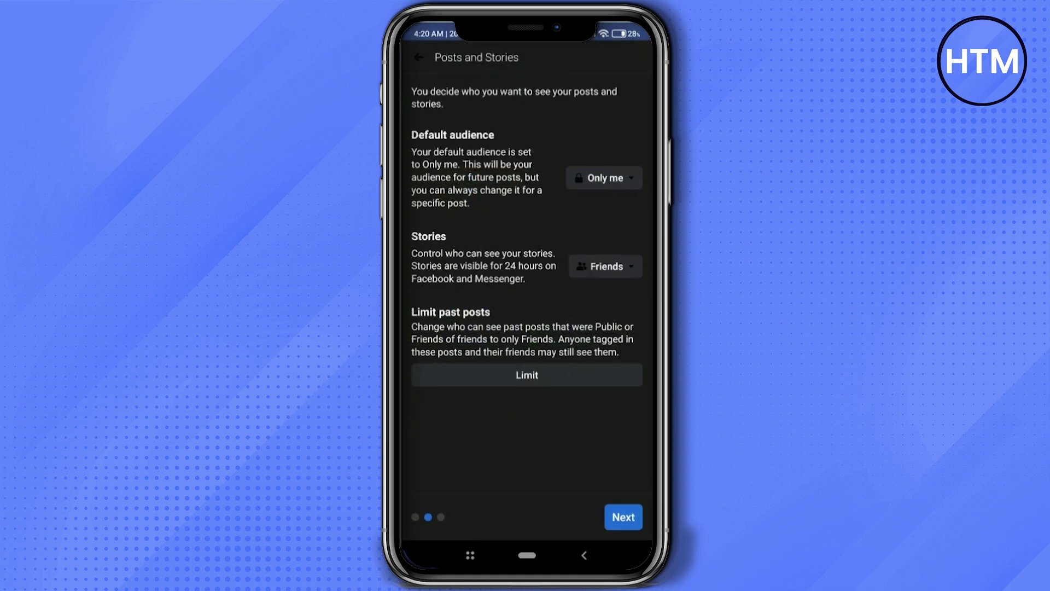
{"action": "left_click", "coordinate": [623, 517]}
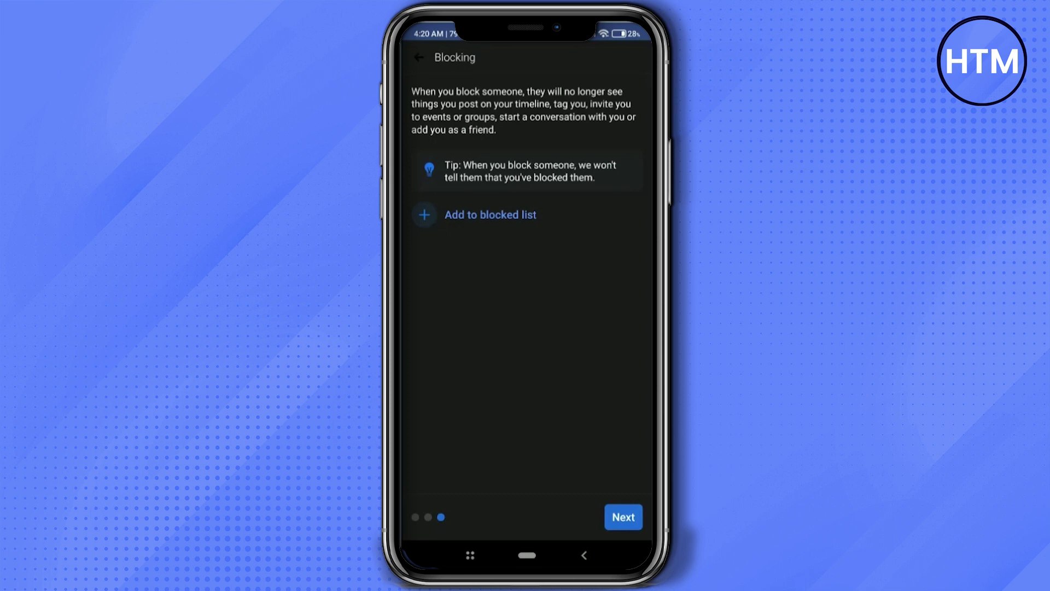
Finish the Blocking step to complete the sharing topic
{"action": "left_click", "coordinate": [622, 517]}
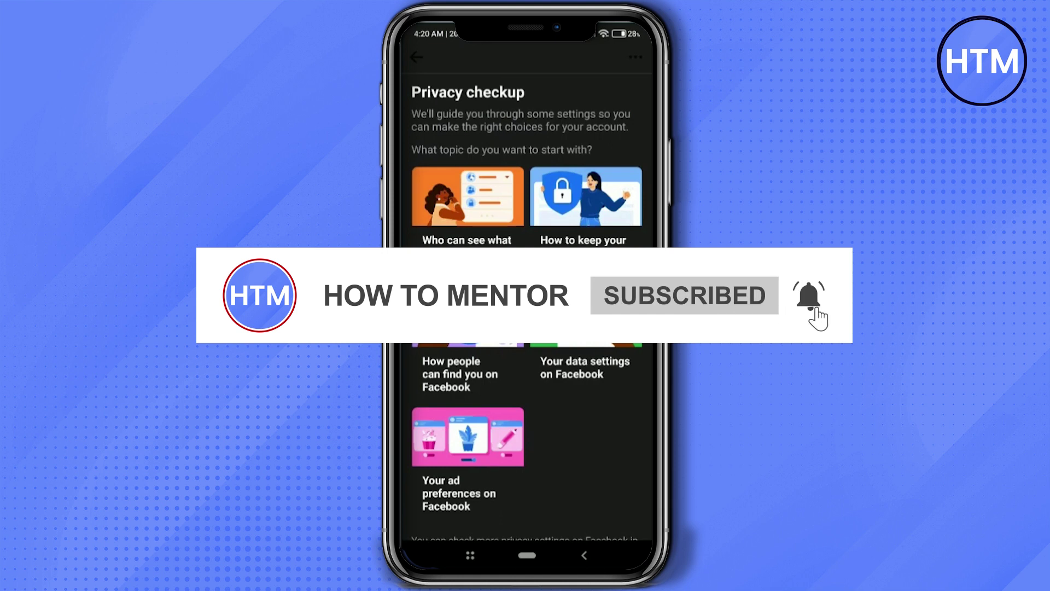
Turn on Facebook login alerts, then skip the password change and two-factor setup
{"action": "left_click", "coordinate": [585, 201]}
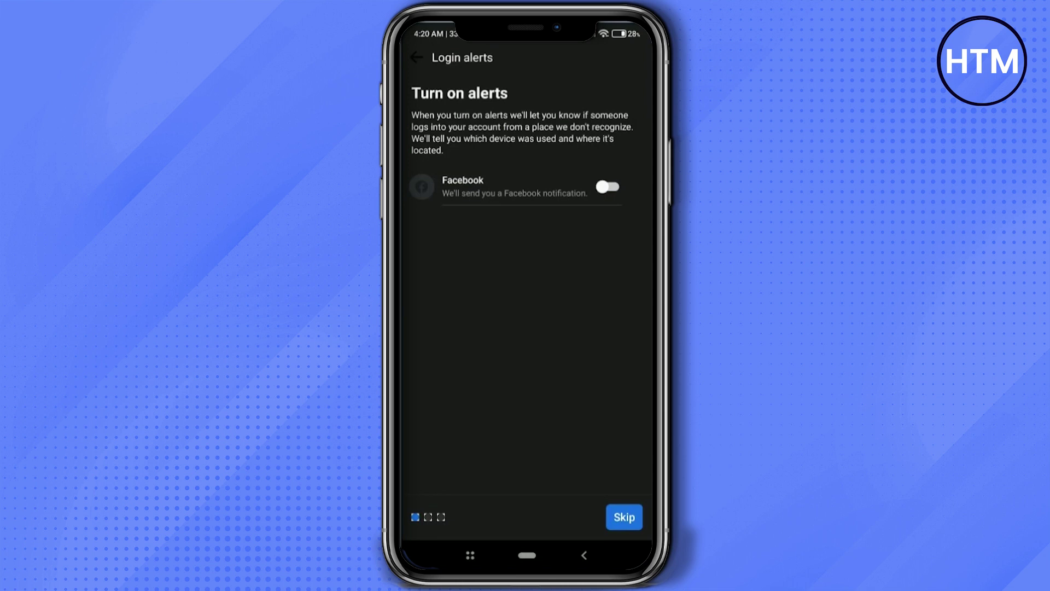
{"action": "left_click", "coordinate": [608, 186]}
{"action": "left_click", "coordinate": [625, 517]}
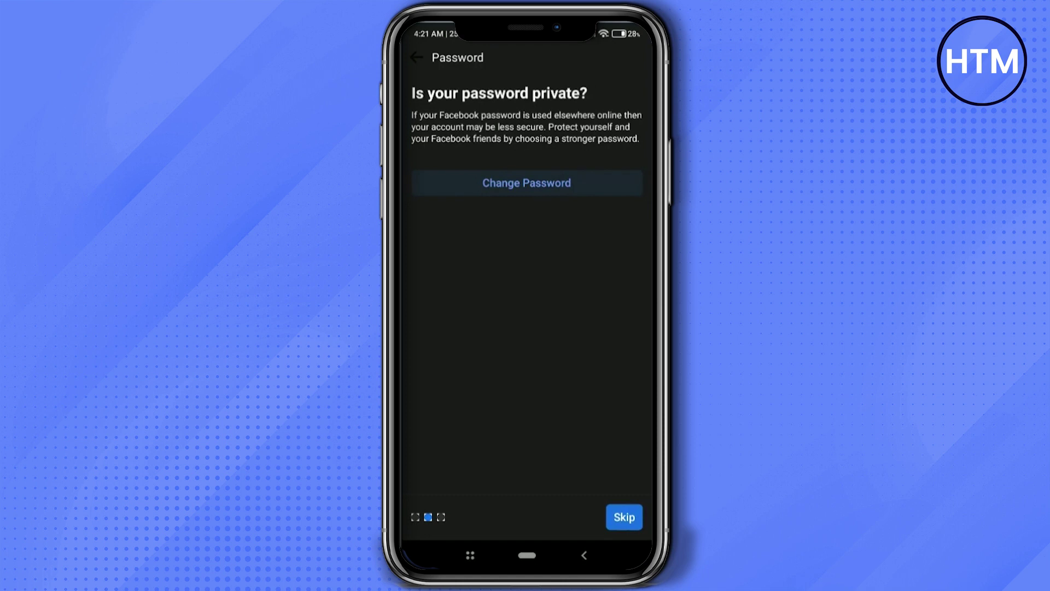
{"action": "left_click", "coordinate": [624, 516]}
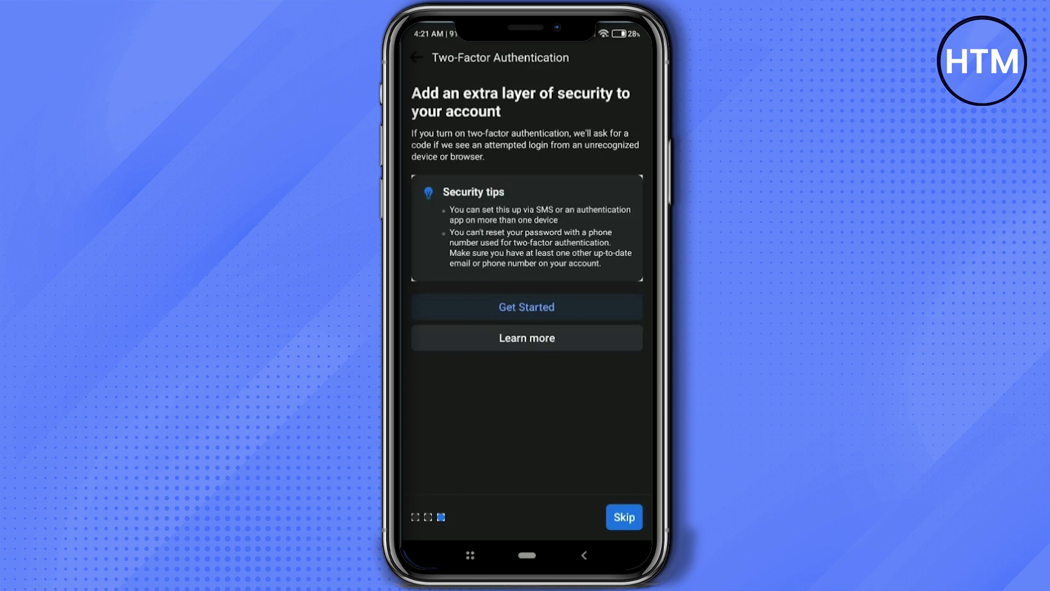
{"action": "left_click", "coordinate": [625, 515]}
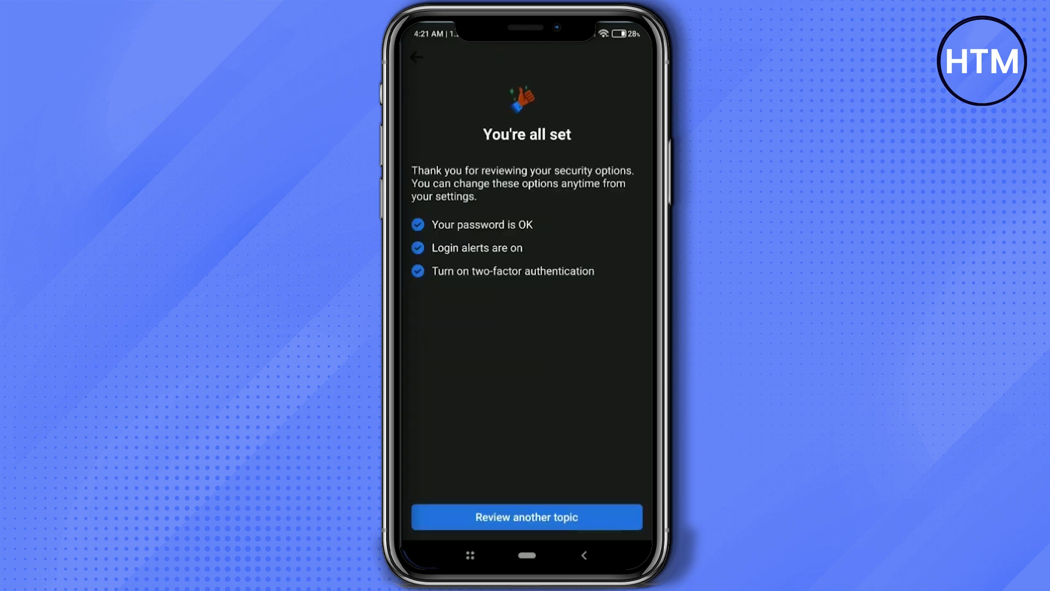
Review the data settings topic through apps and websites, then check device location access
{"action": "left_click", "coordinate": [526, 517]}
{"action": "scroll", "coordinate": [528, 306], "scroll_direction": "down", "scroll_amount": 2}
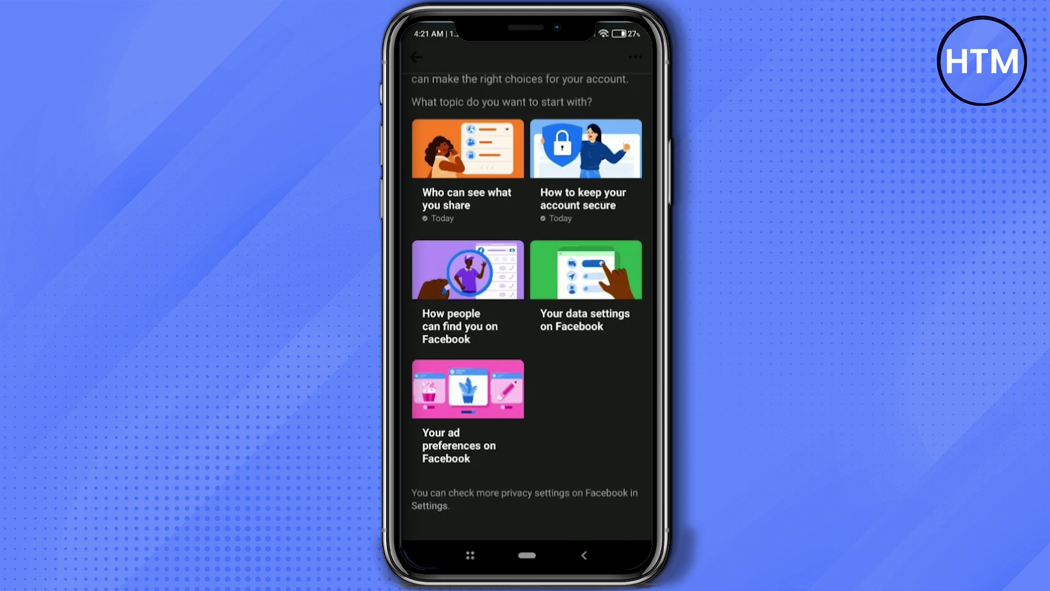
{"action": "left_click", "coordinate": [586, 283]}
{"action": "left_click", "coordinate": [527, 516]}
{"action": "left_click", "coordinate": [624, 517]}
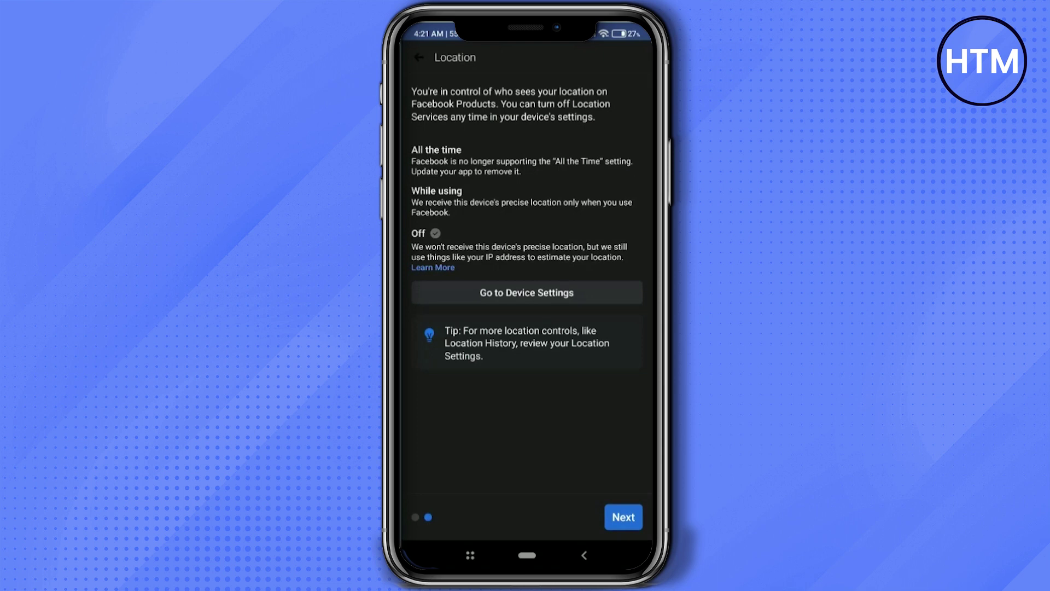
{"action": "left_click", "coordinate": [527, 293]}
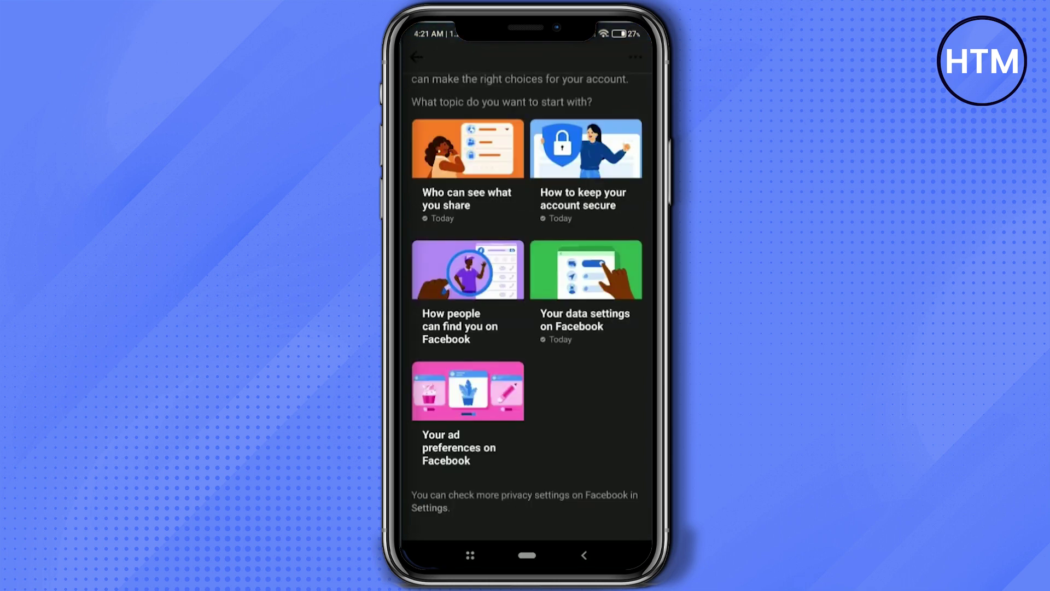
{"action": "scroll", "coordinate": [527, 296], "scroll_direction": "up", "scroll_amount": 1}
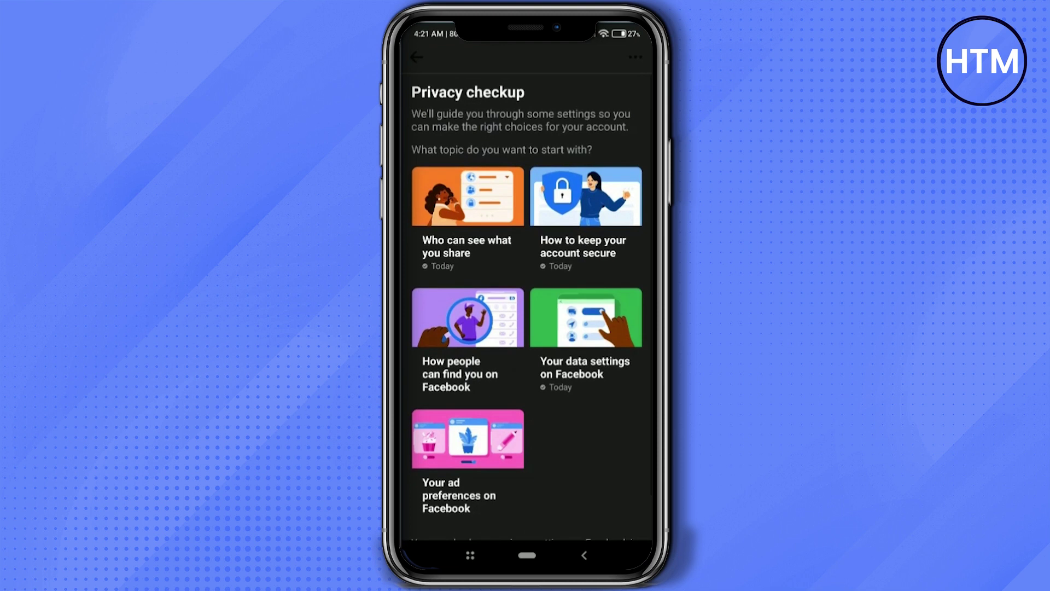